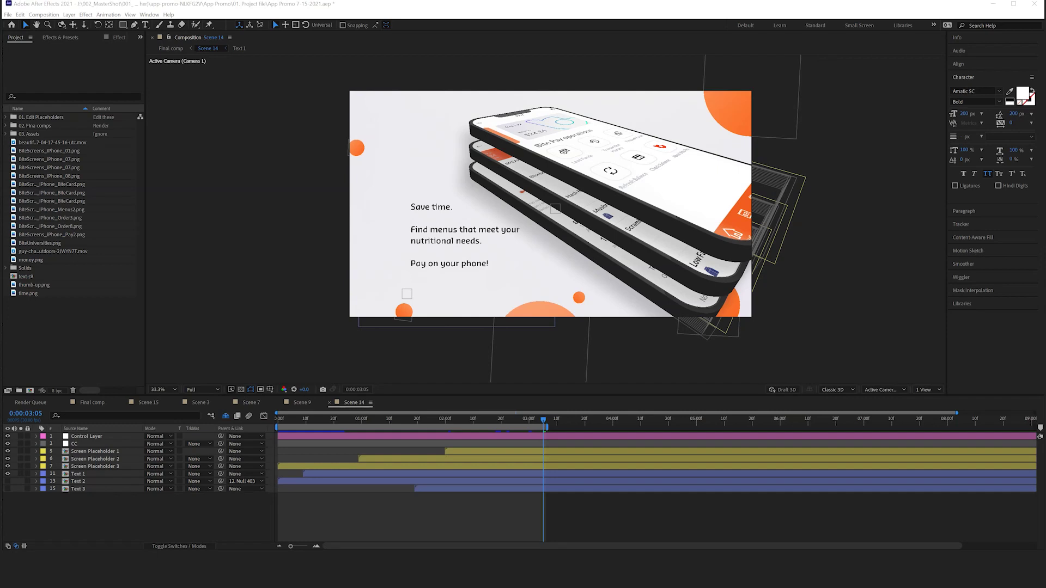
Step: Move Scene 14 back to frame 0:00:00:06 and deselect all layers
click(300, 420)
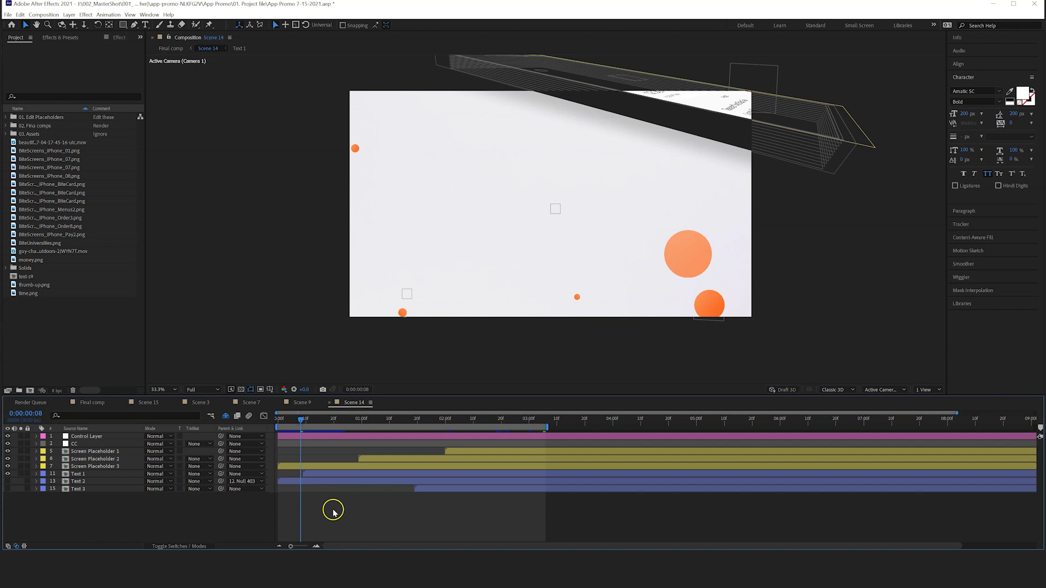
click(334, 513)
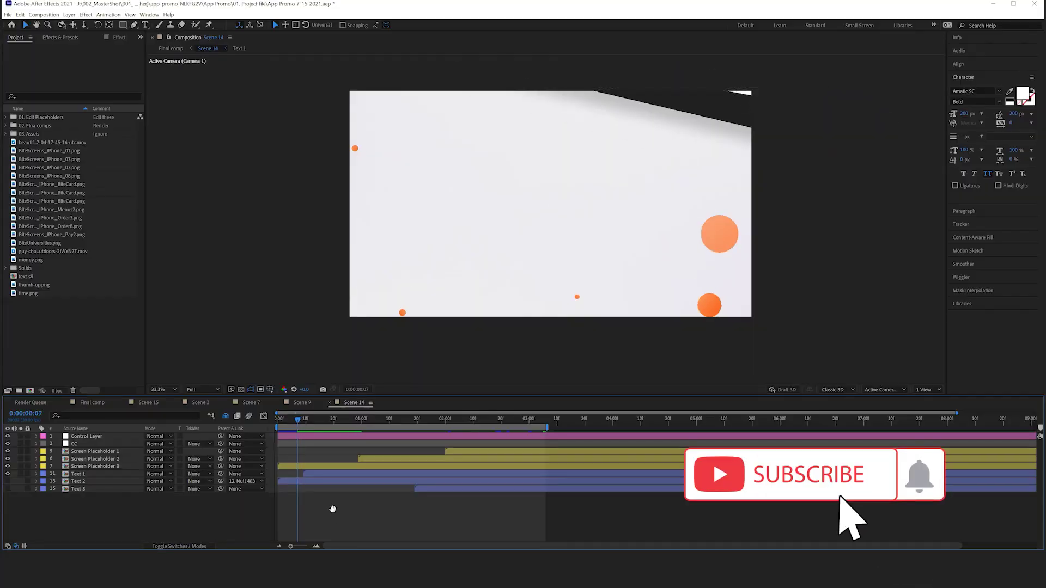
key(Page_Up)
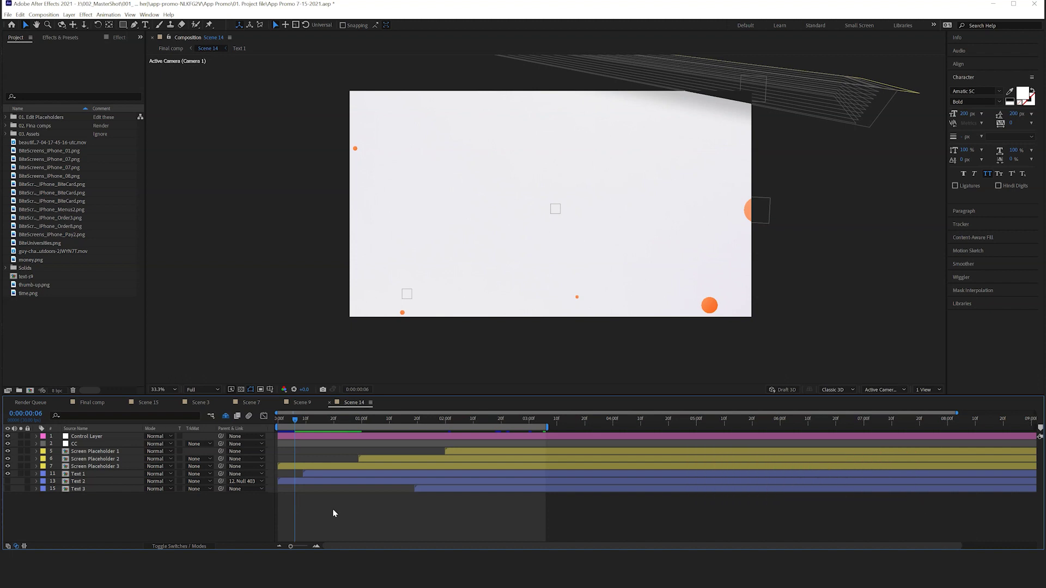
Step: Scrub the phone animation between 0:00:00:26 and 0:00:01:09
click(352, 420)
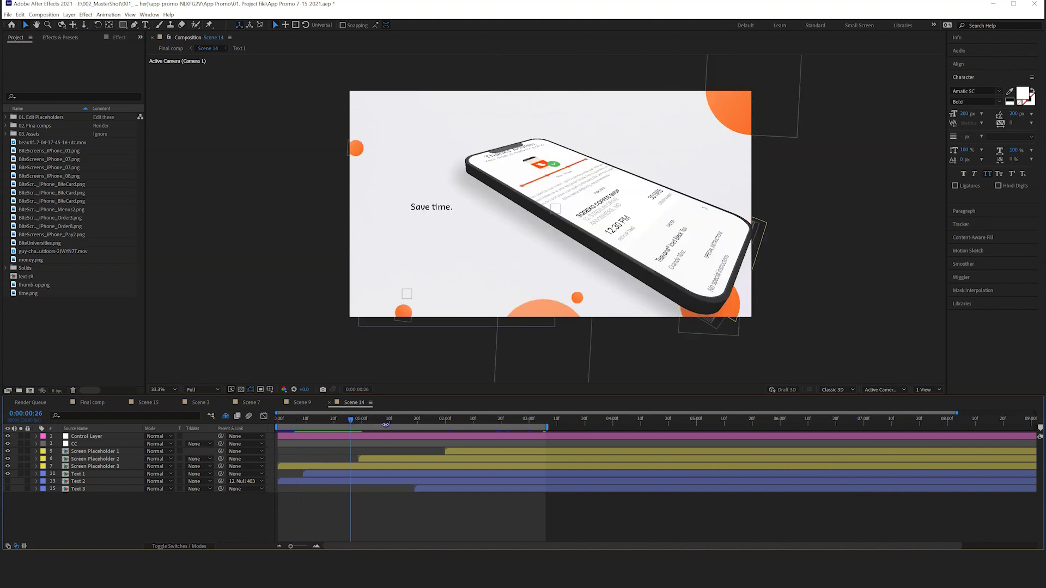
mouse_move(384, 425)
mouse_down()
mouse_move(409, 427)
mouse_move(395, 431)
mouse_up()
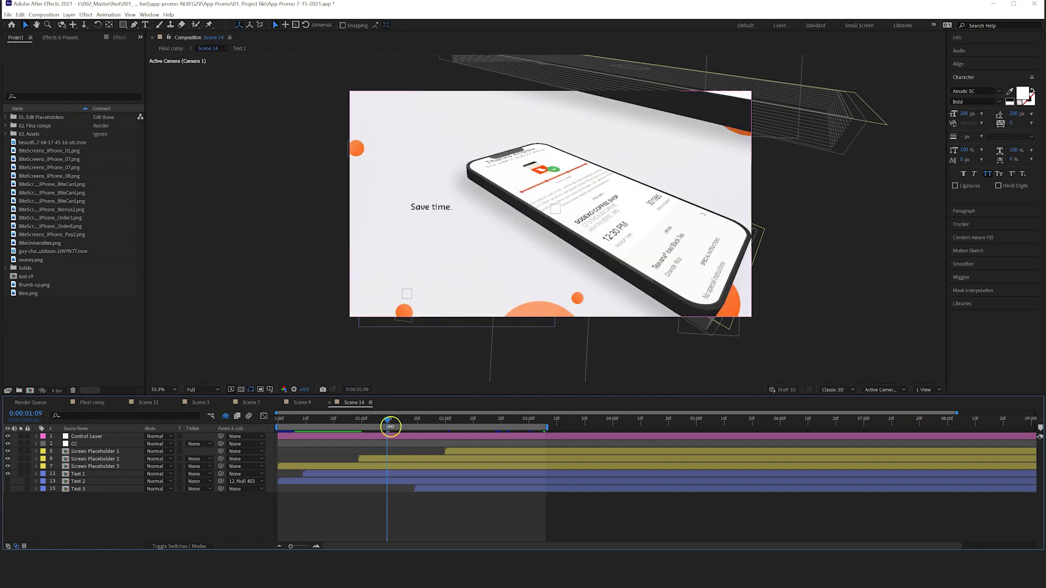
click(361, 425)
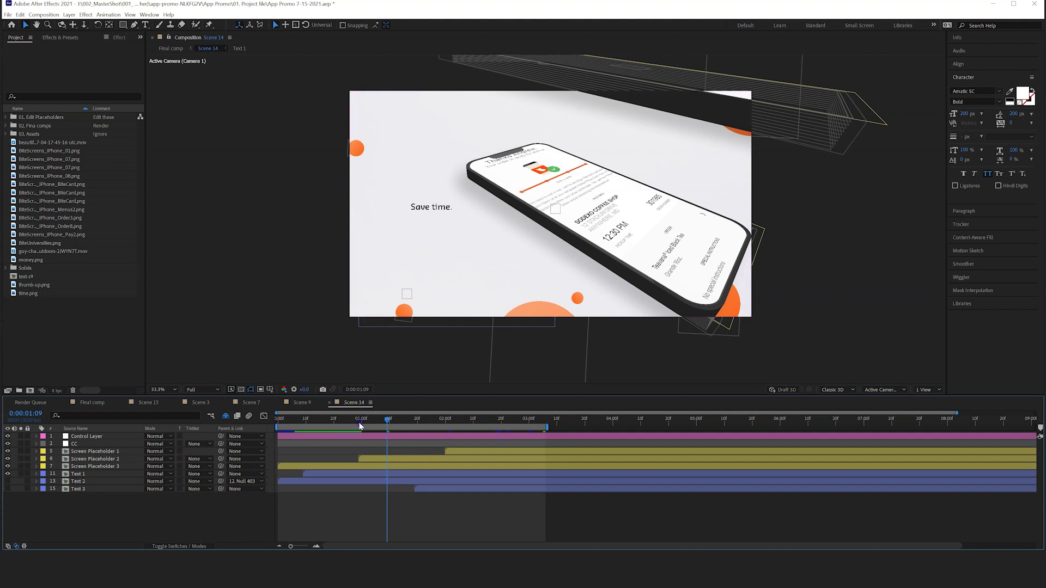
Step: Step through frames 0:00:01:02–0:00:01:06 at frame zoom, then advance to 0:00:01:12
key(equal)
key(equal)
key(equal)
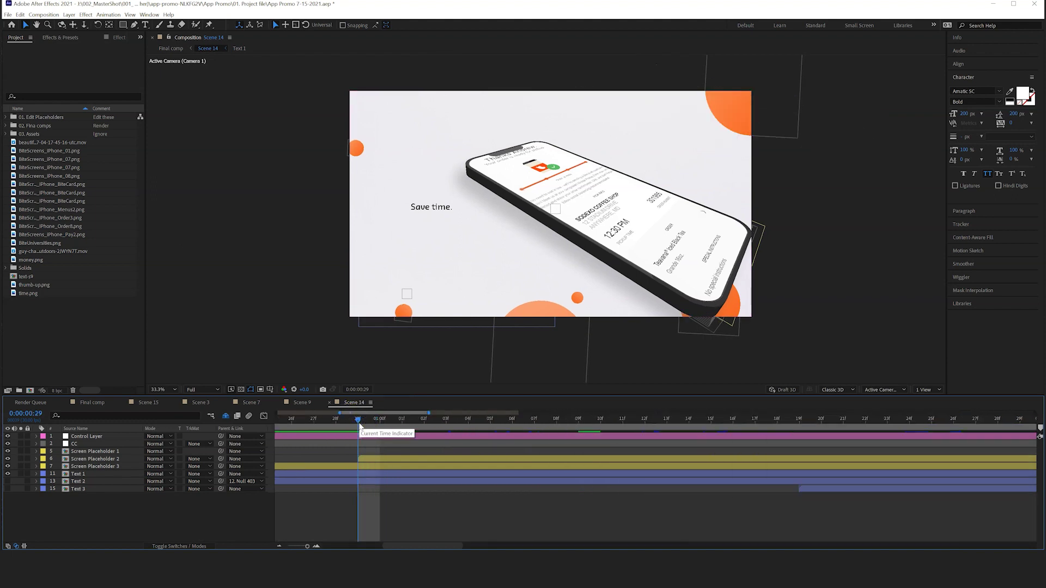
click(425, 424)
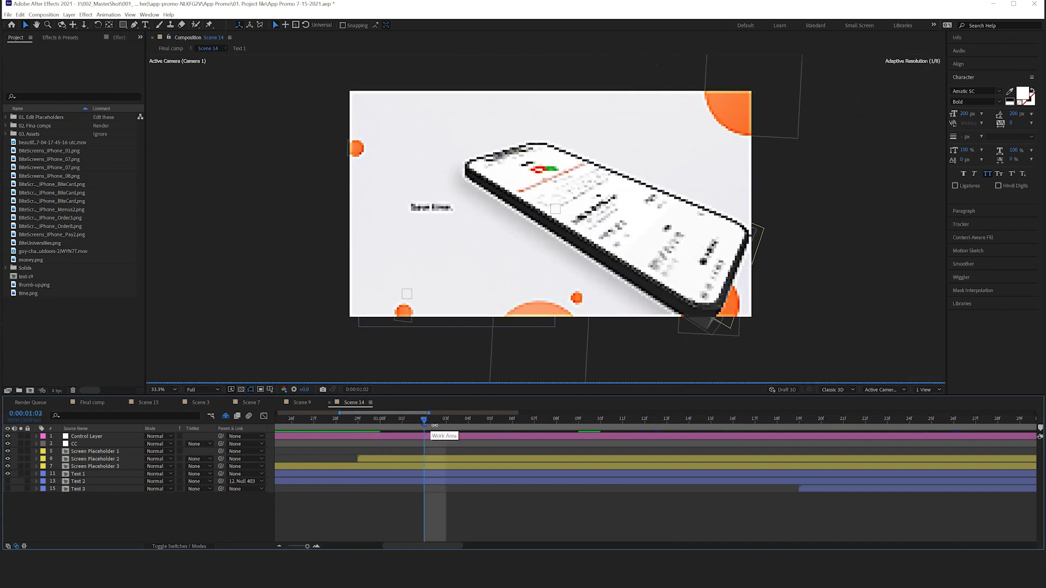
click(445, 423)
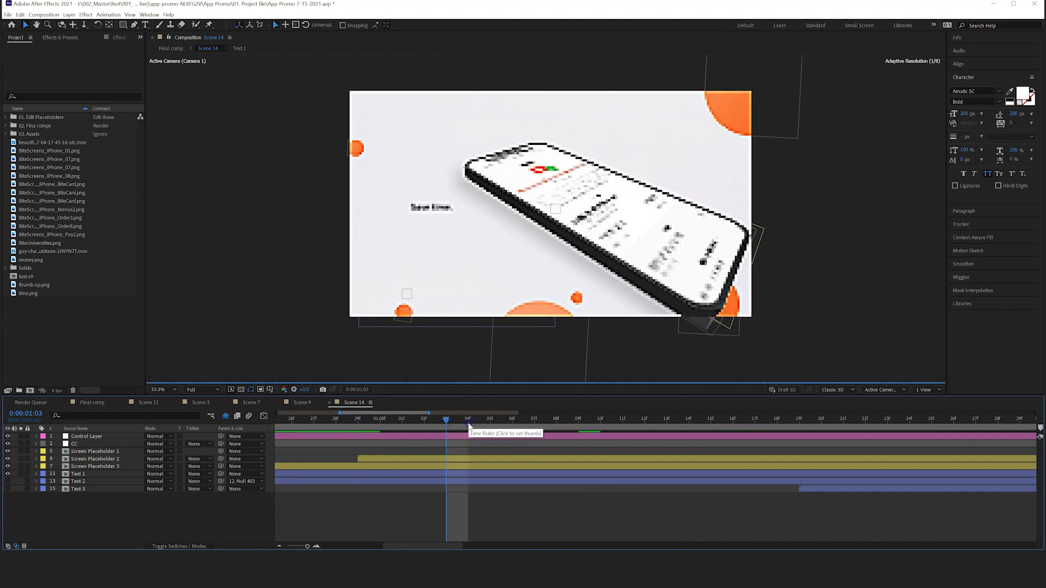
click(490, 424)
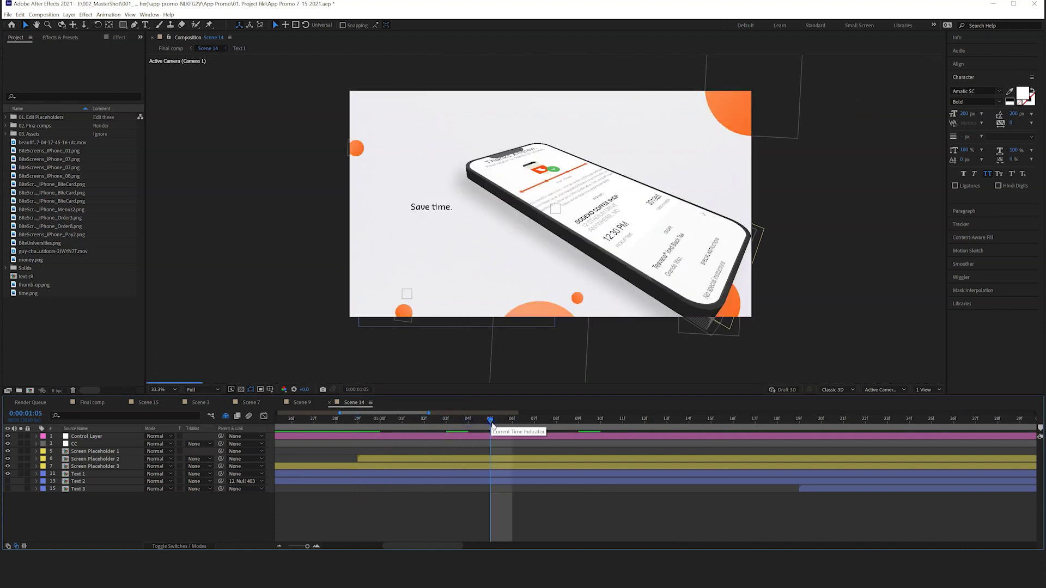
click(512, 424)
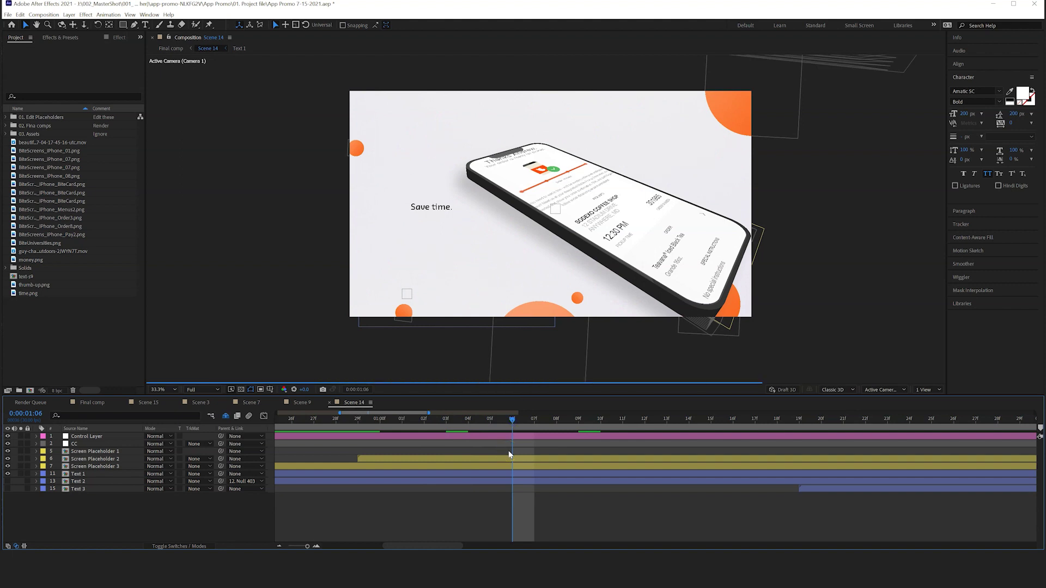
key(minus)
key(minus)
key(minus)
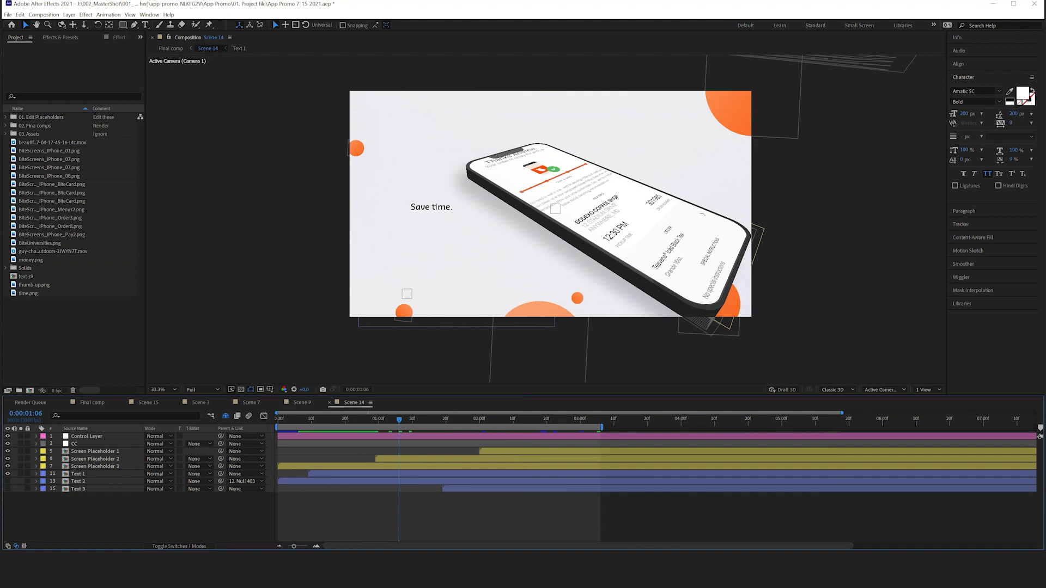
drag(398, 485, 419, 486)
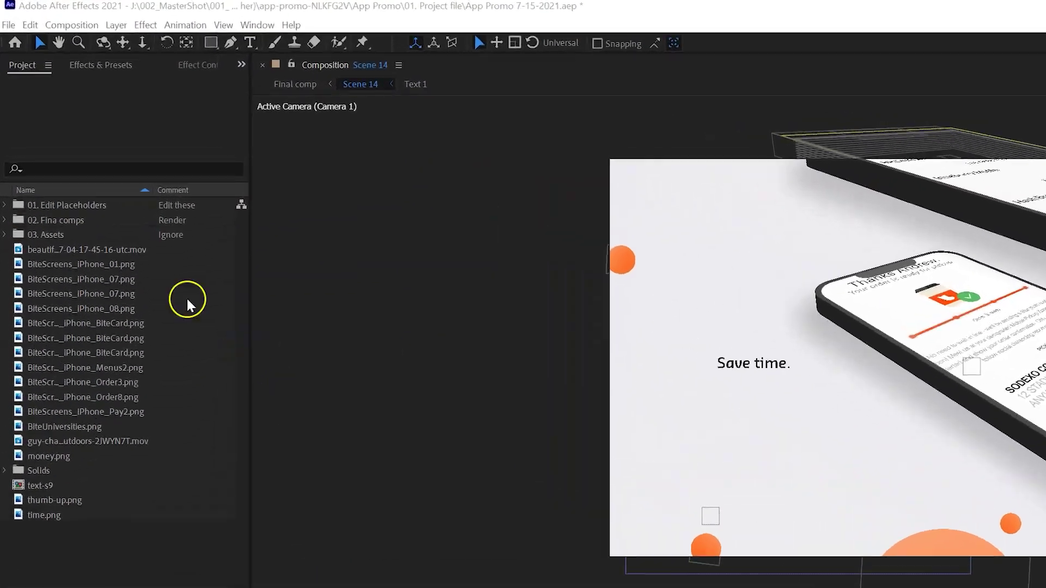
Step: Open the Edit menu
click(34, 25)
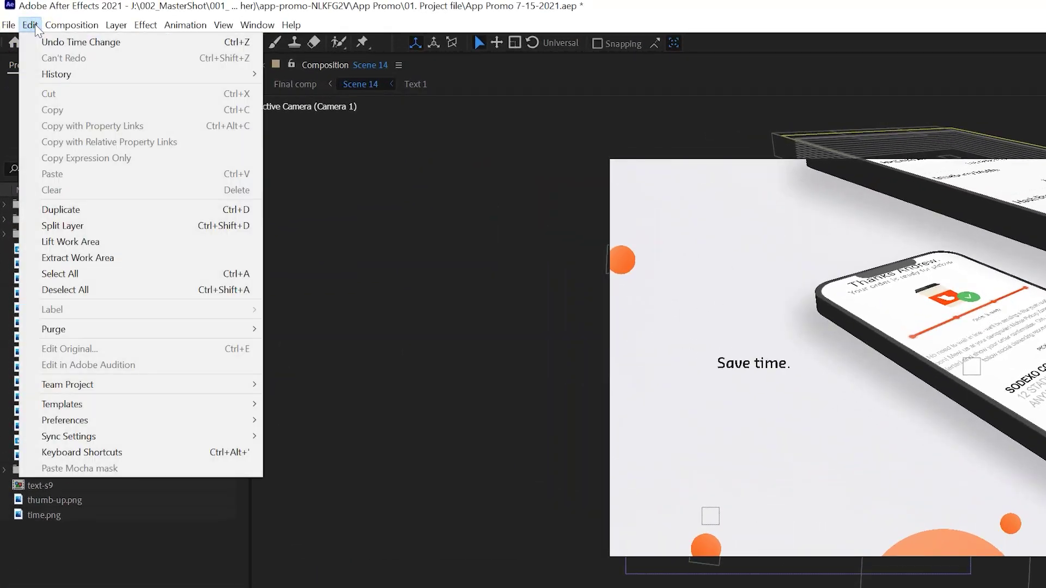
Step: Open Preferences at the Memory & Performance page
mouse_move(220, 419)
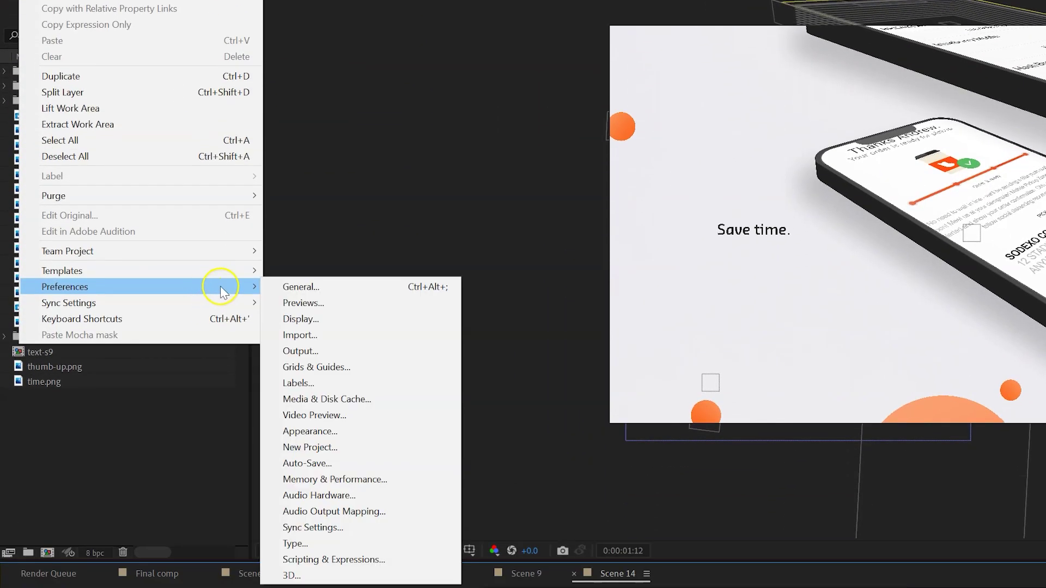
click(381, 479)
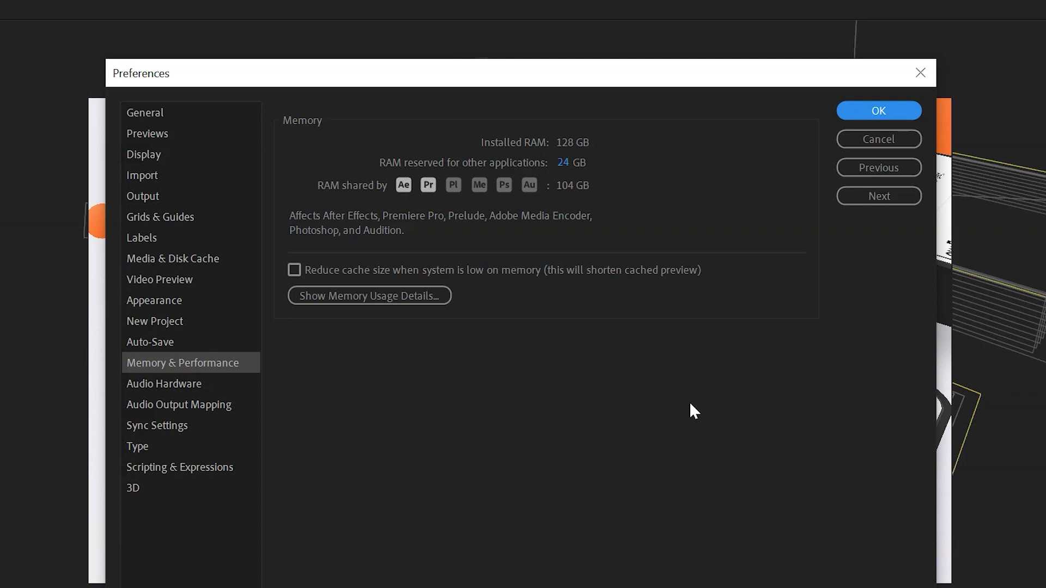
Step: Set RAM reserved for other applications to 24 GB, leaving 104 GB shared
click(567, 162)
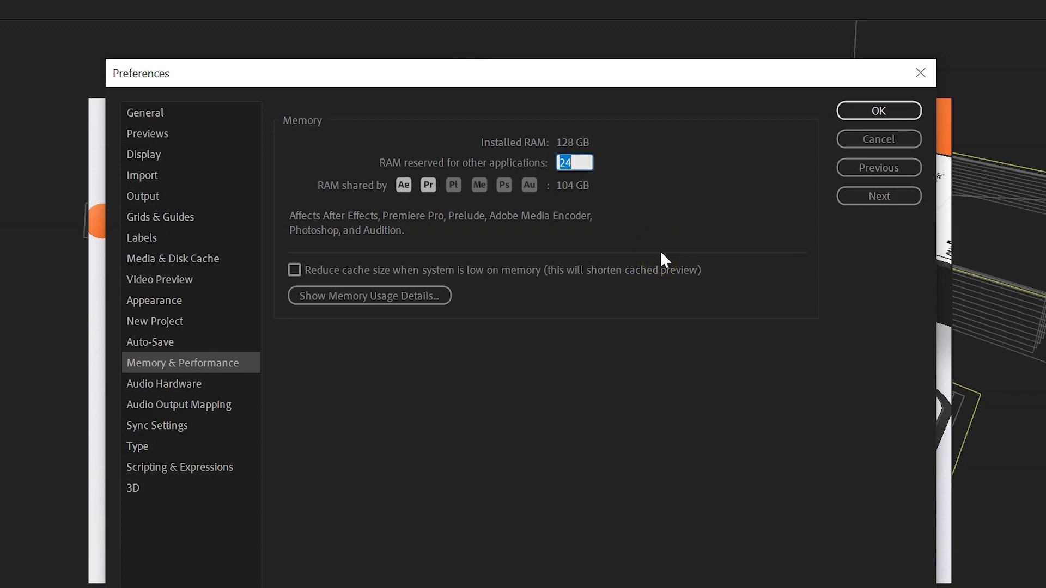
text(30)
key(Return)
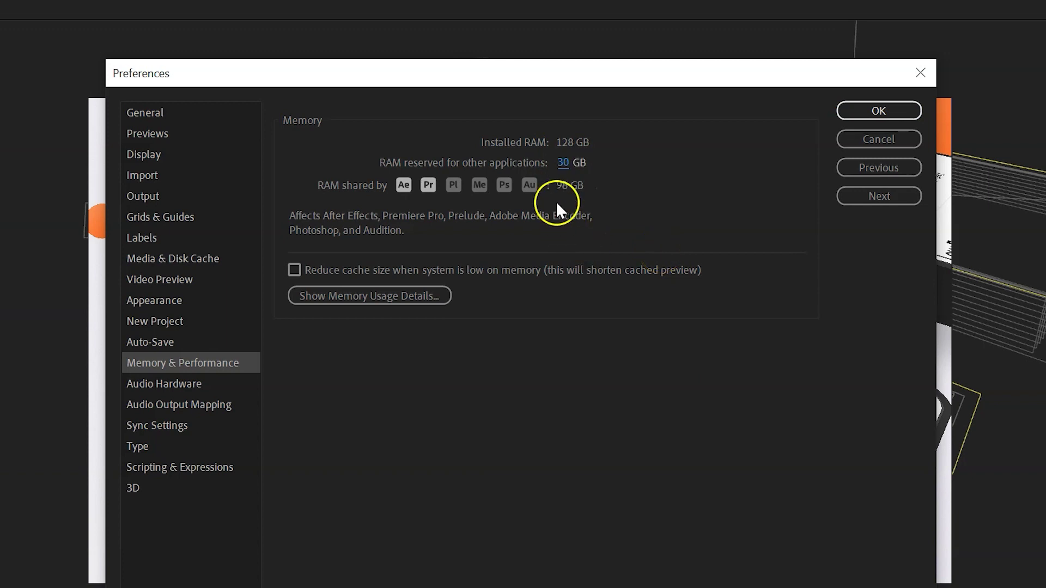
drag(567, 163, 487, 181)
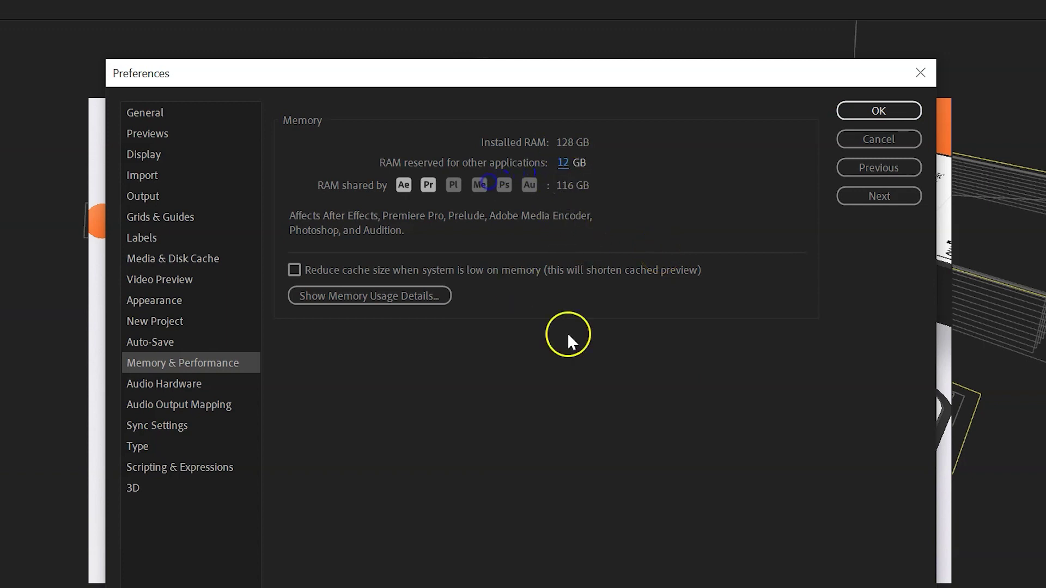
click(560, 166)
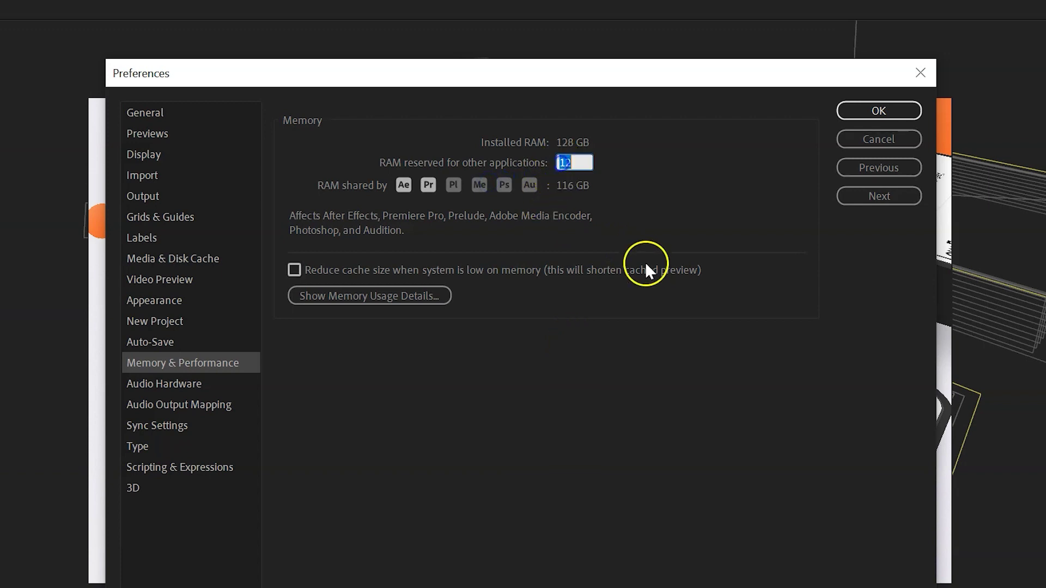
text(24)
key(Return)
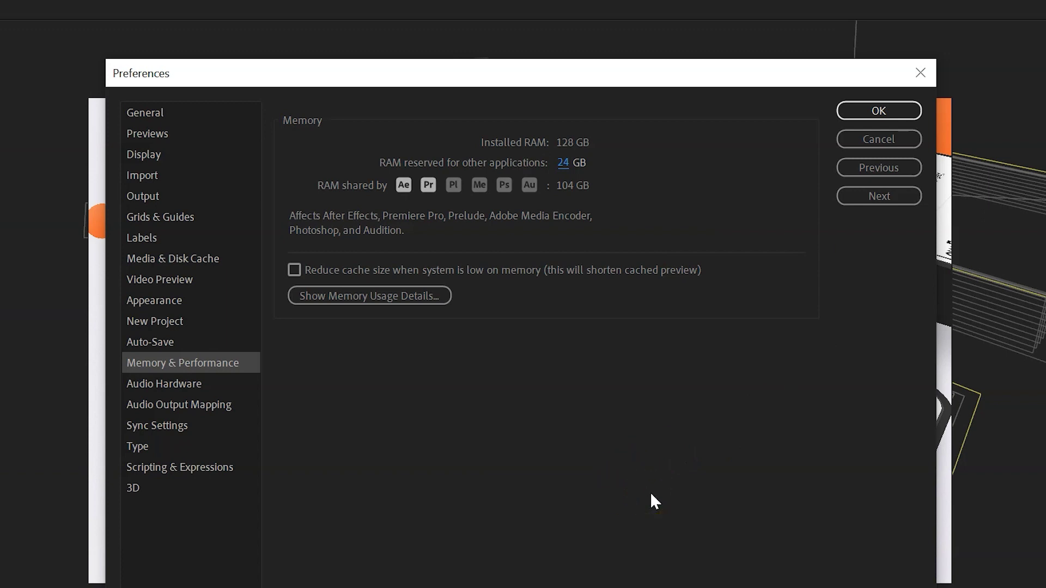
Step: Go to Media & Disk Cache and make sure Enable Disk Cache is checked
click(216, 262)
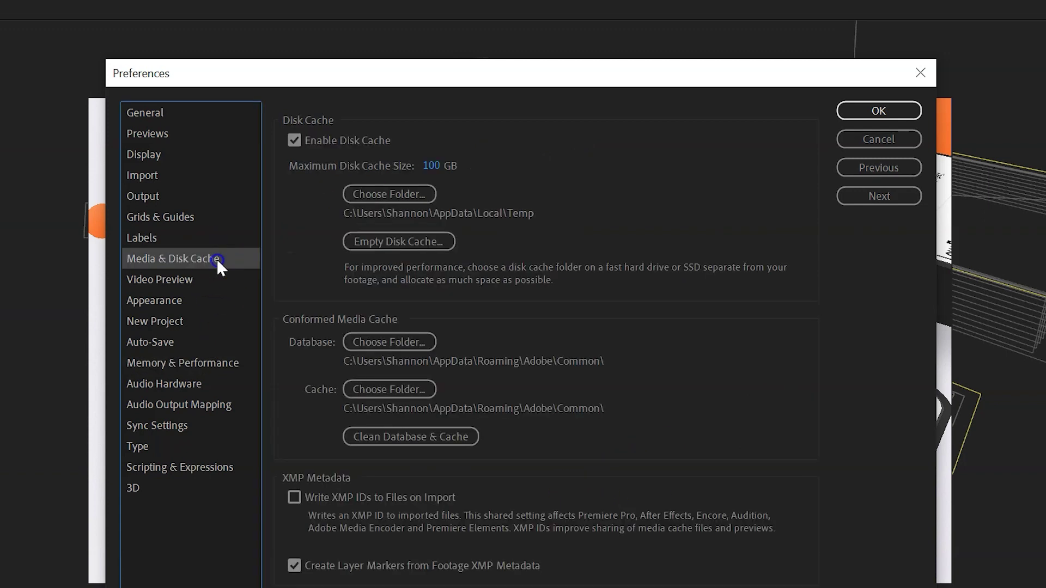
click(295, 141)
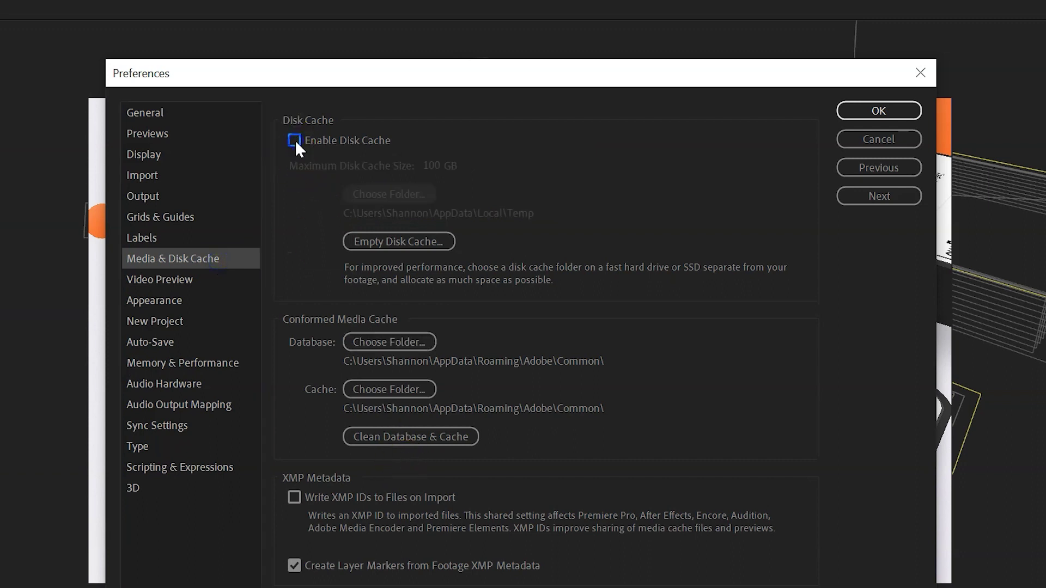
click(294, 141)
Step: Set the maximum disk cache size to 100 GB and apply the preferences
click(434, 166)
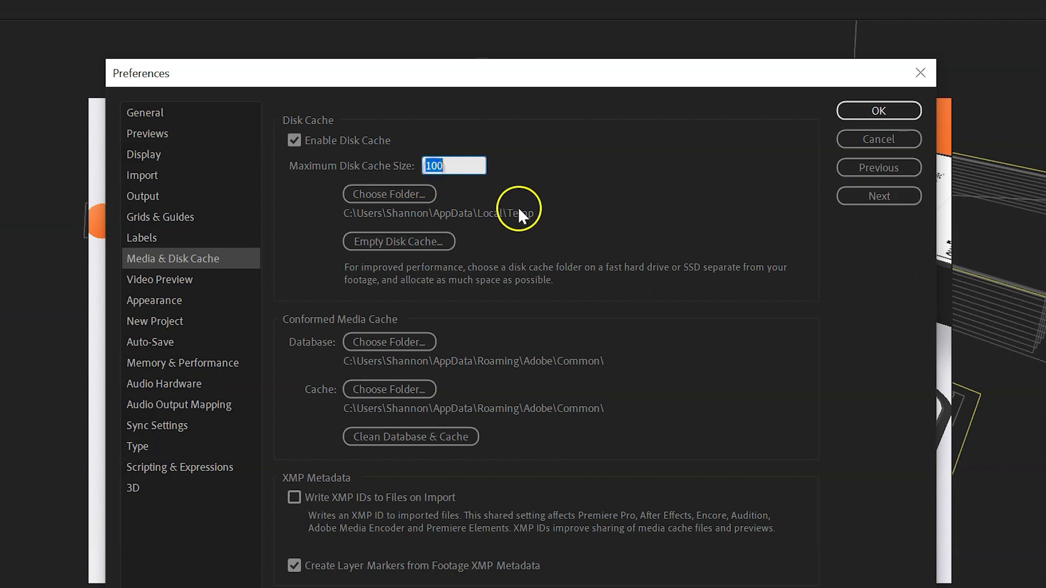
text(110)
key(Return)
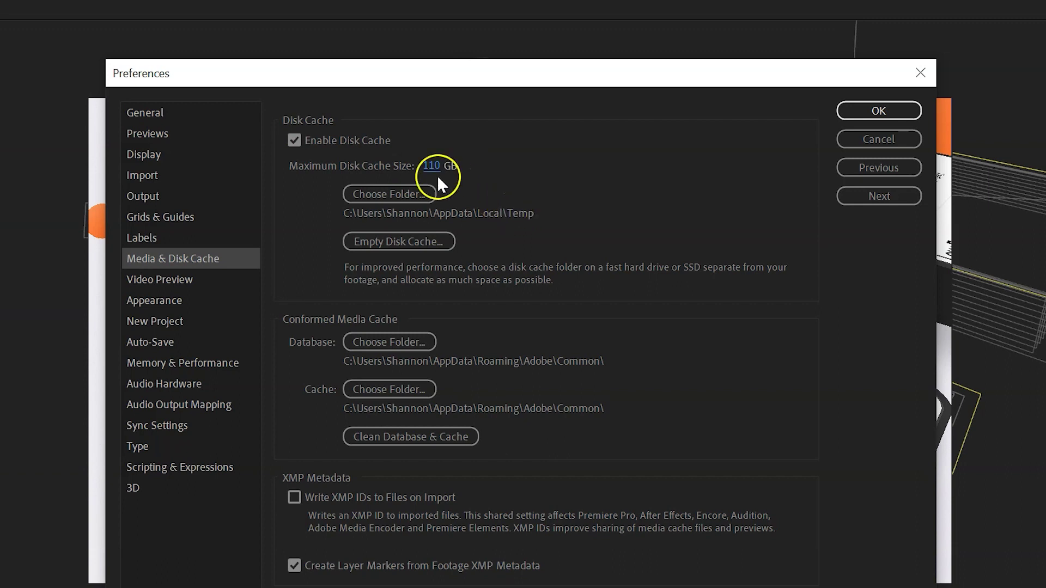
mouse_move(431, 165)
mouse_down()
mouse_move(456, 159)
mouse_move(438, 166)
mouse_up()
click(439, 166)
text(100)
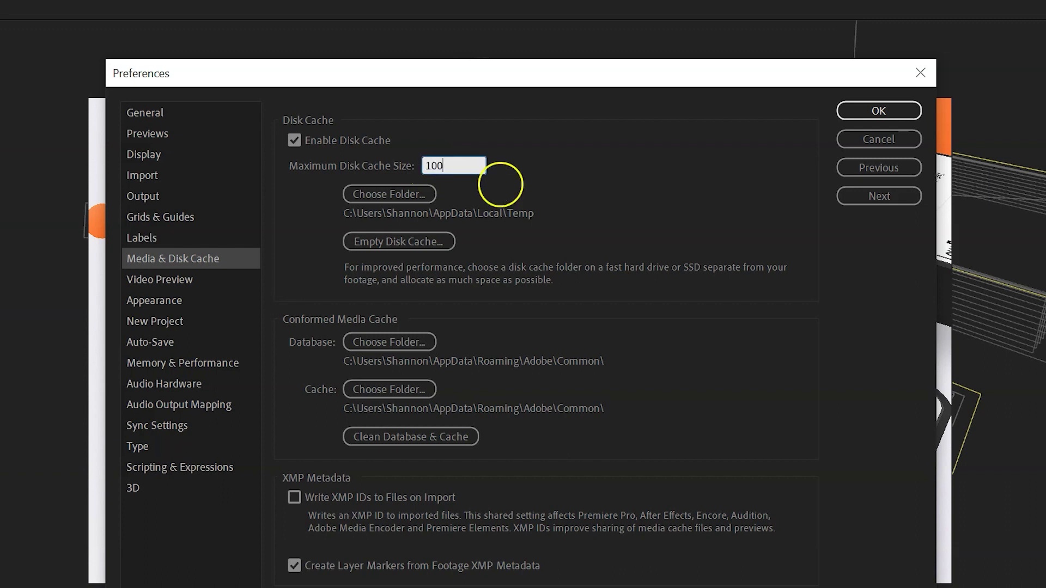
key(Return)
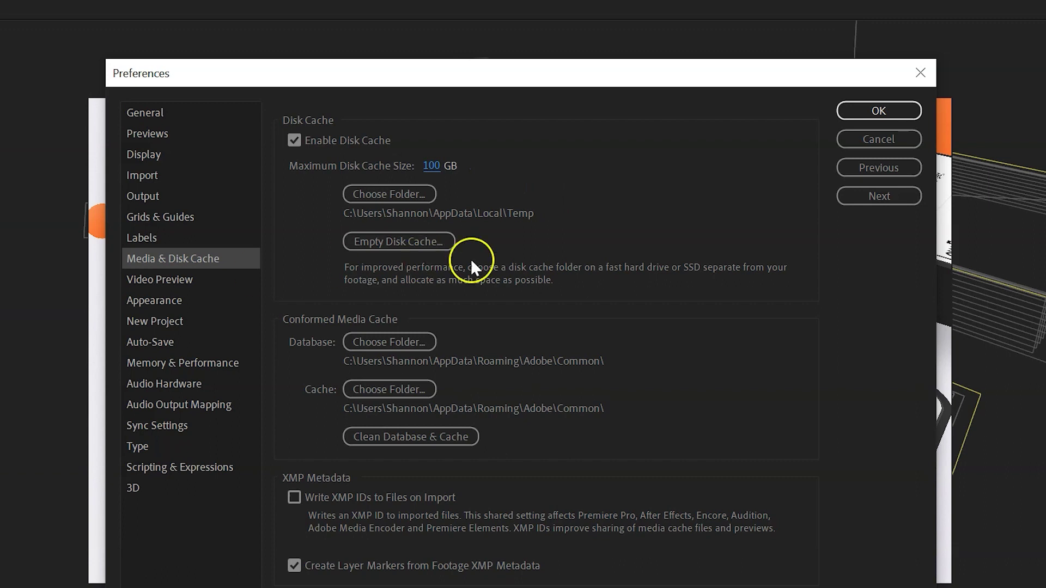
click(913, 114)
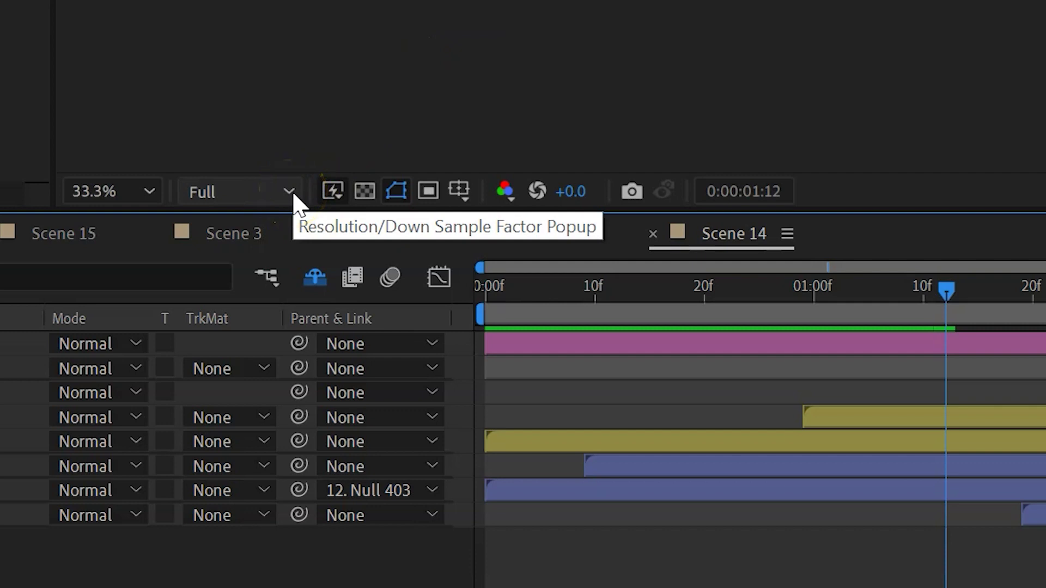
Step: Keep the viewer's preview resolution at Full and play Scene 14
click(289, 192)
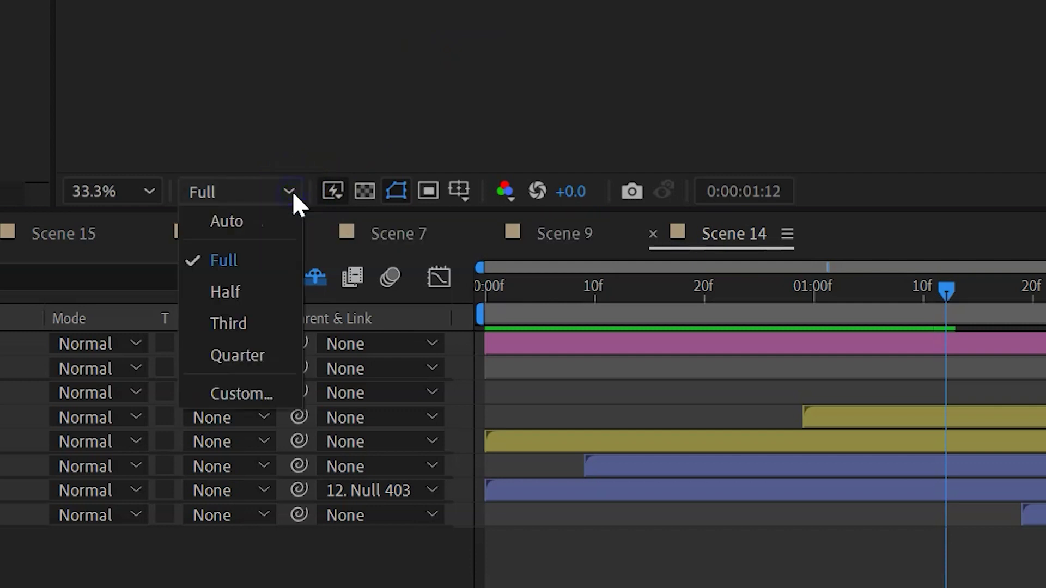
click(292, 191)
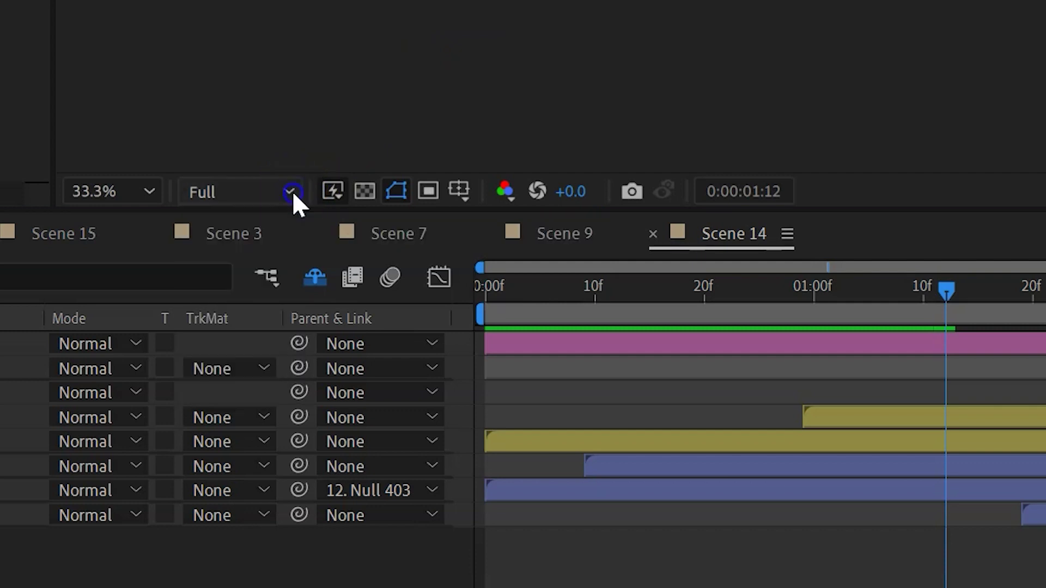
key(space)
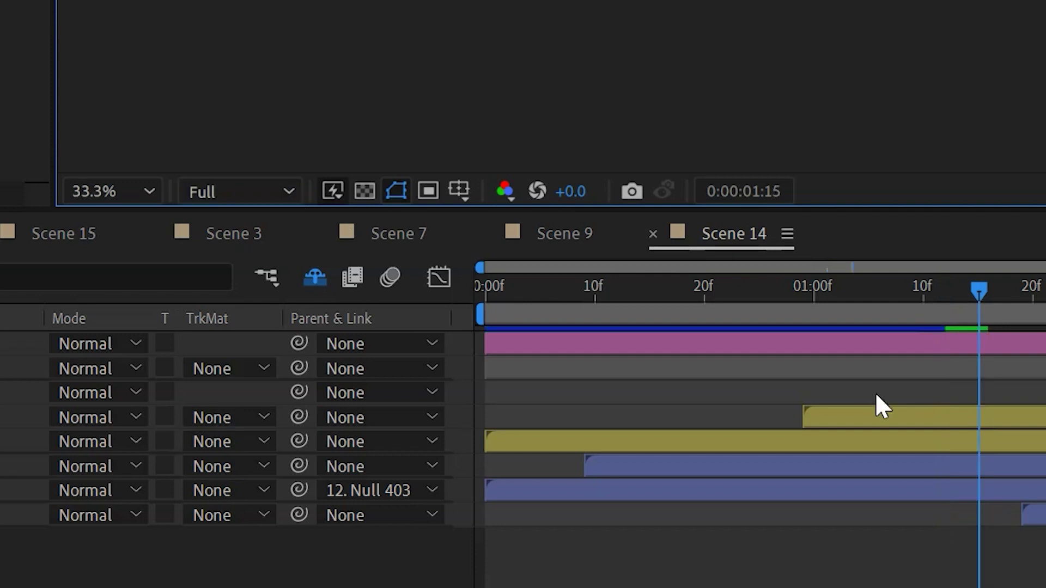
click(41, 14)
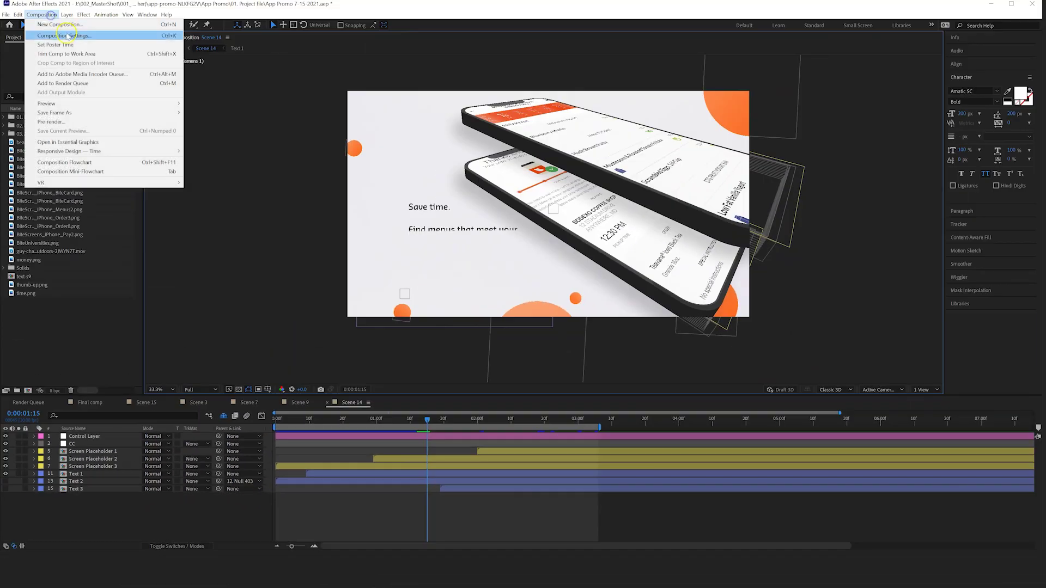
click(66, 36)
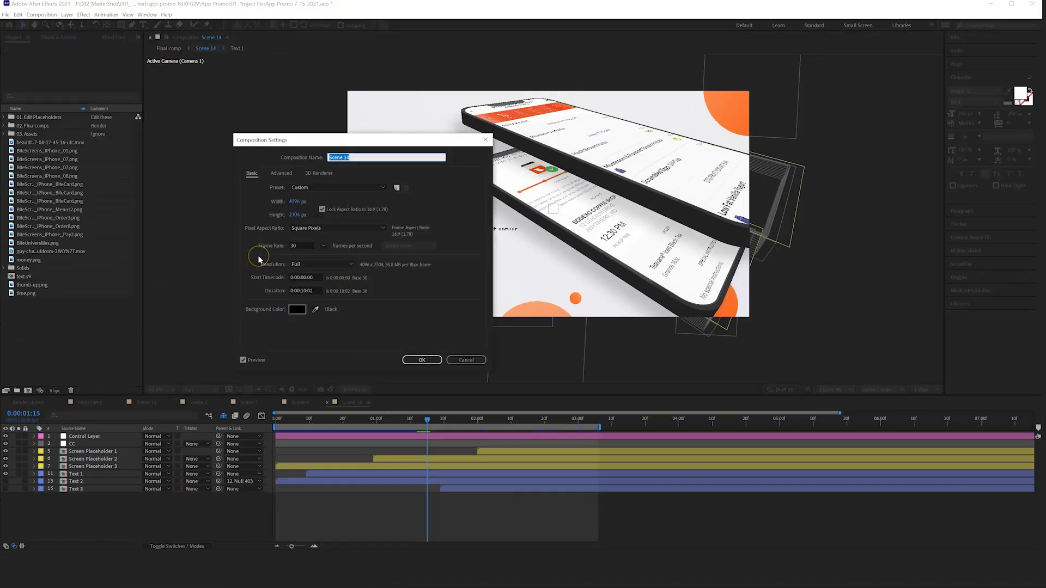
click(422, 359)
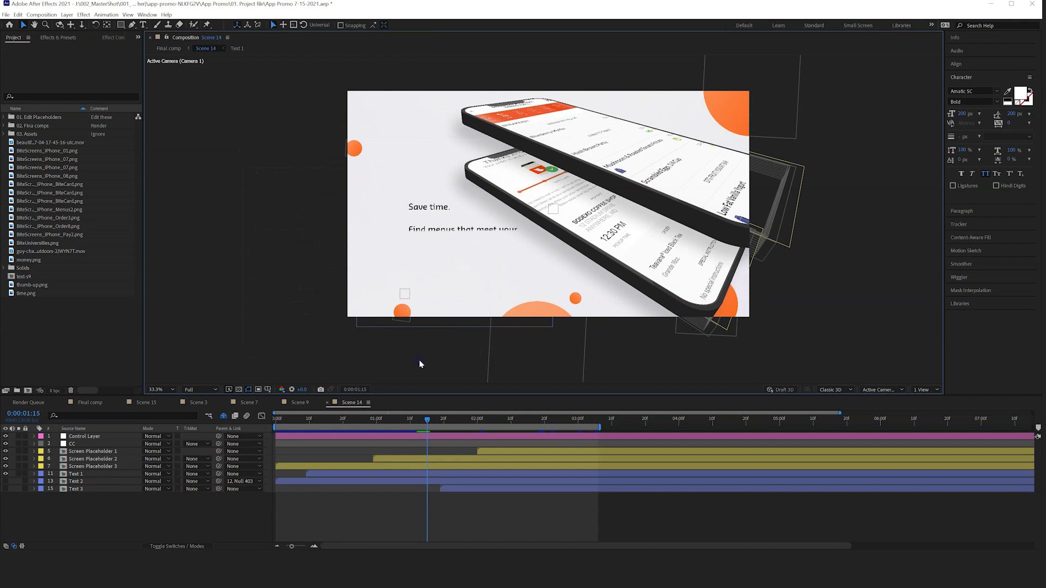
Step: Preview Scene 14 from the start at Quarter resolution, then switch back to Full
click(214, 390)
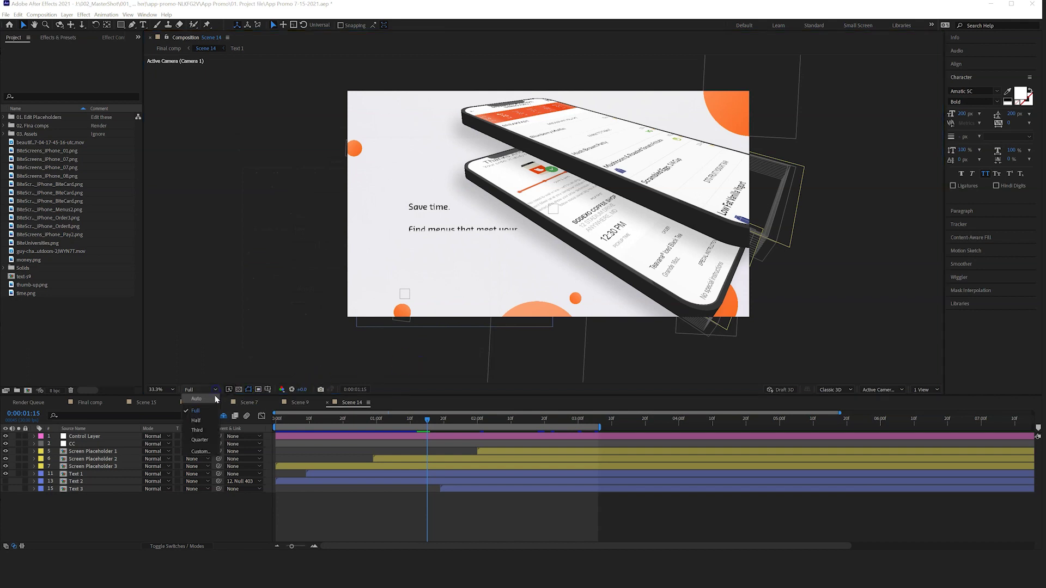
click(212, 440)
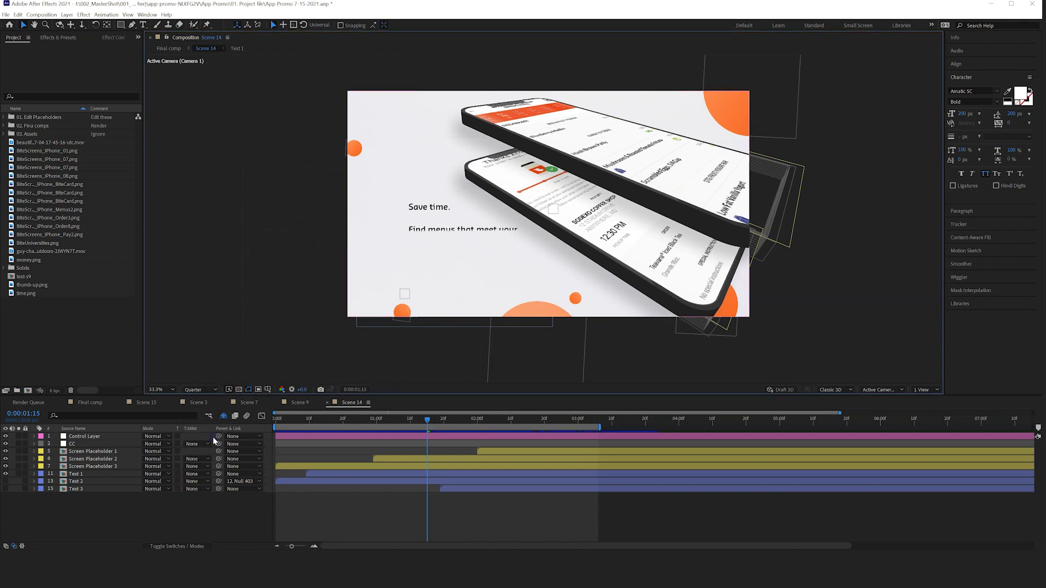
drag(390, 420, 269, 423)
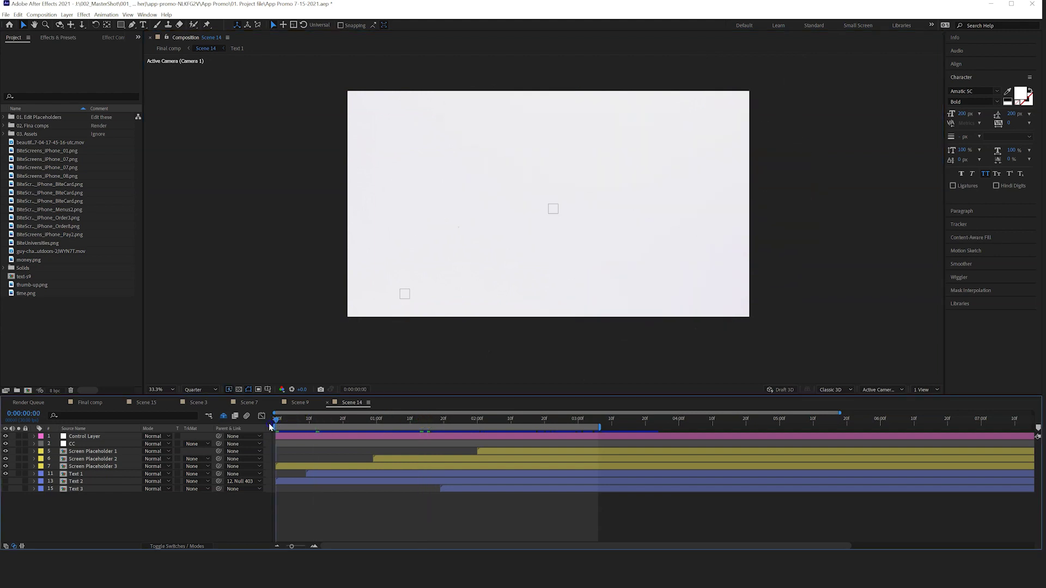
key(space)
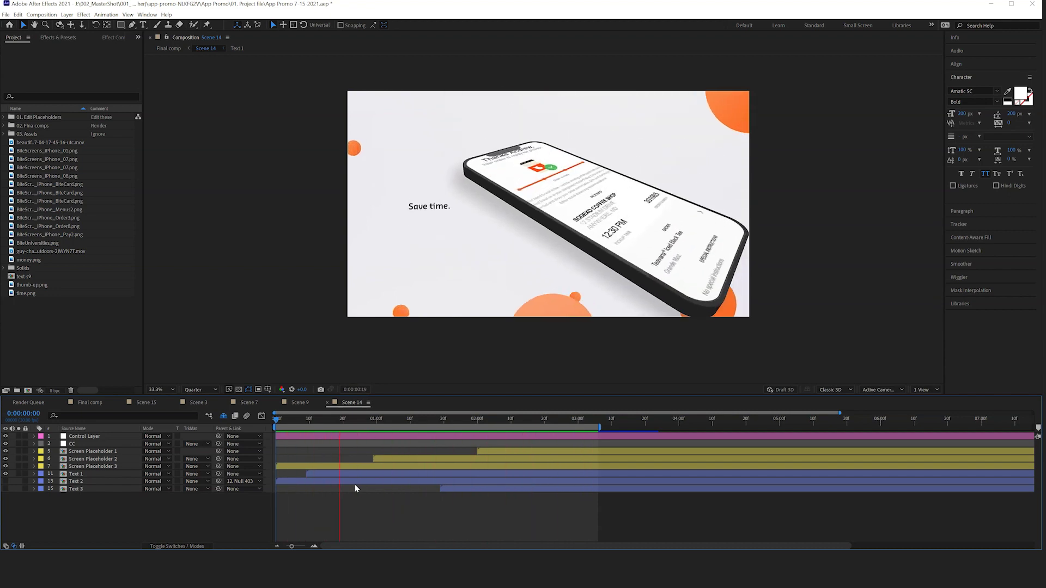
click(214, 390)
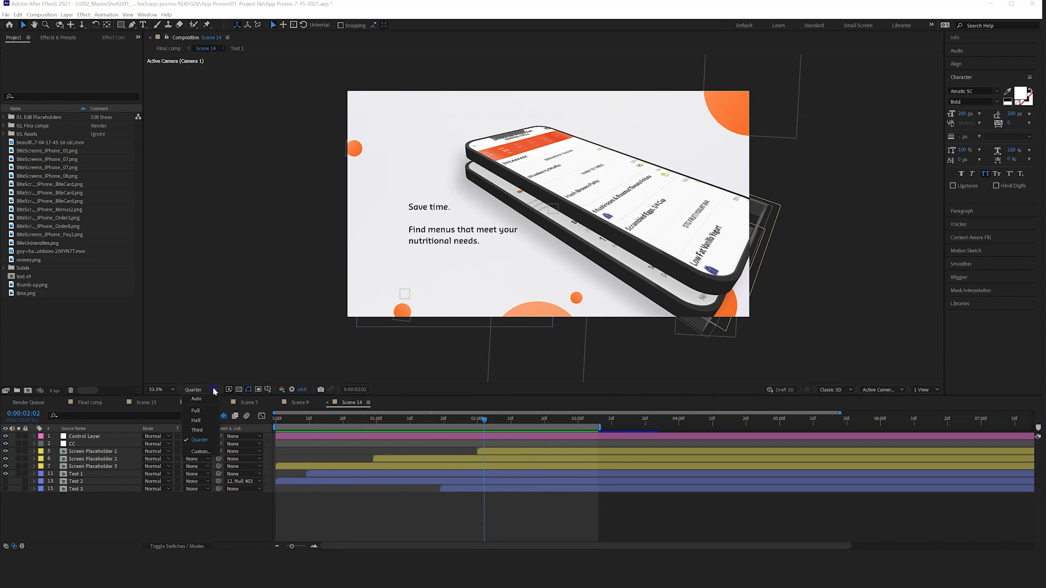
click(195, 411)
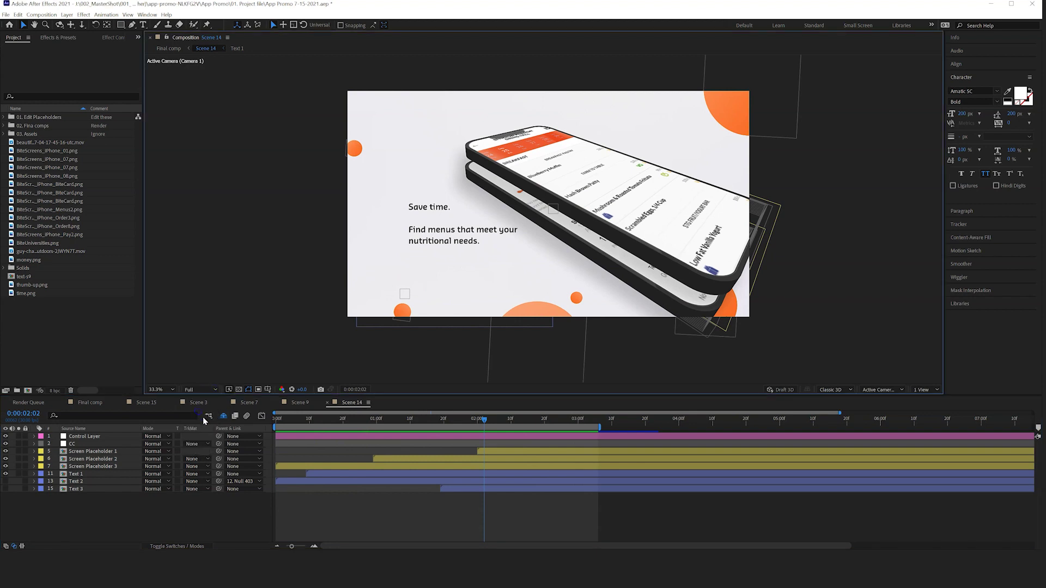